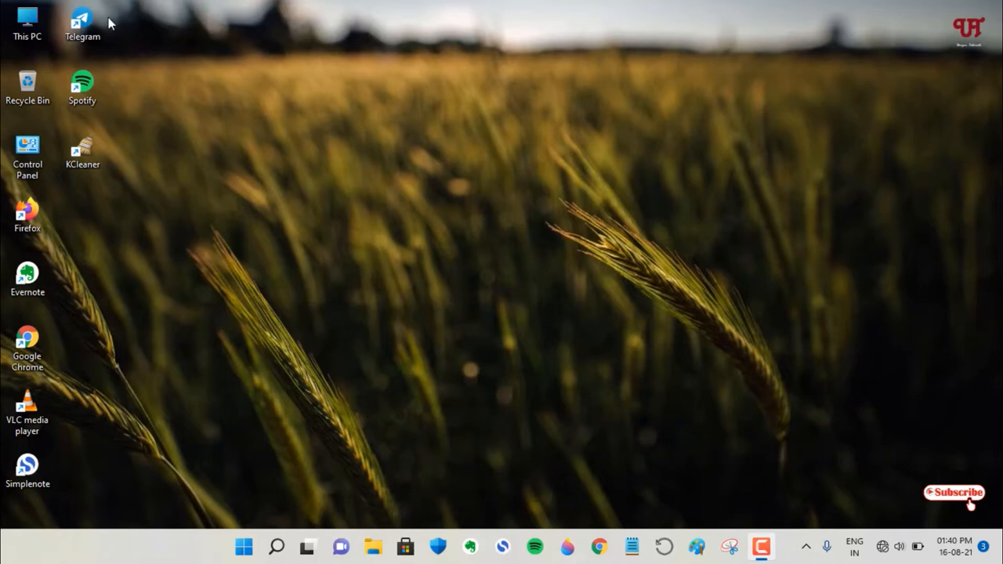
- Open This PC from the desktop and drag its window slightly to the right
left_click(31, 34)
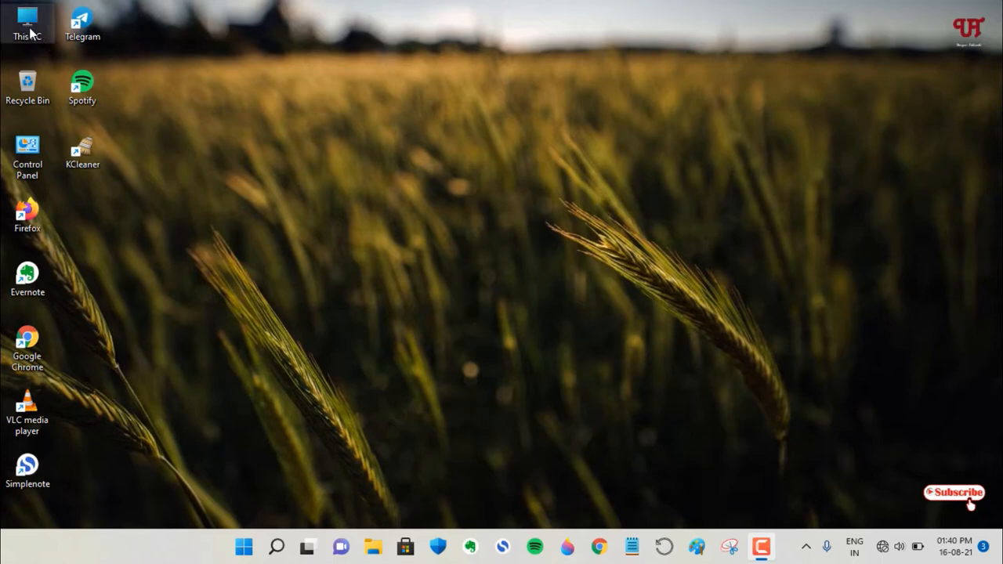
double_click(55, 42)
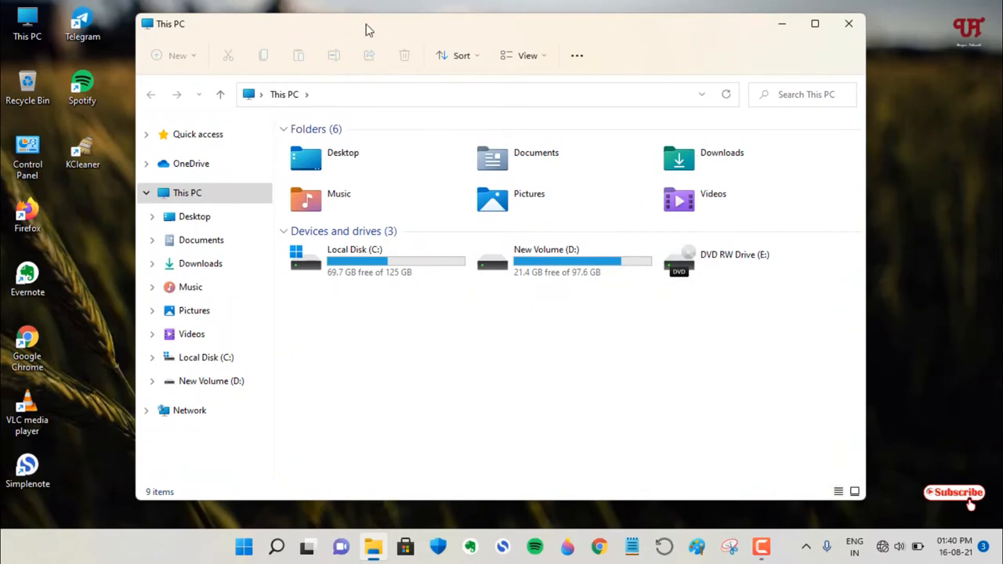
mouse_move(368, 30)
left_mouse_down()
mouse_move(535, 40)
mouse_move(393, 31)
left_mouse_up()
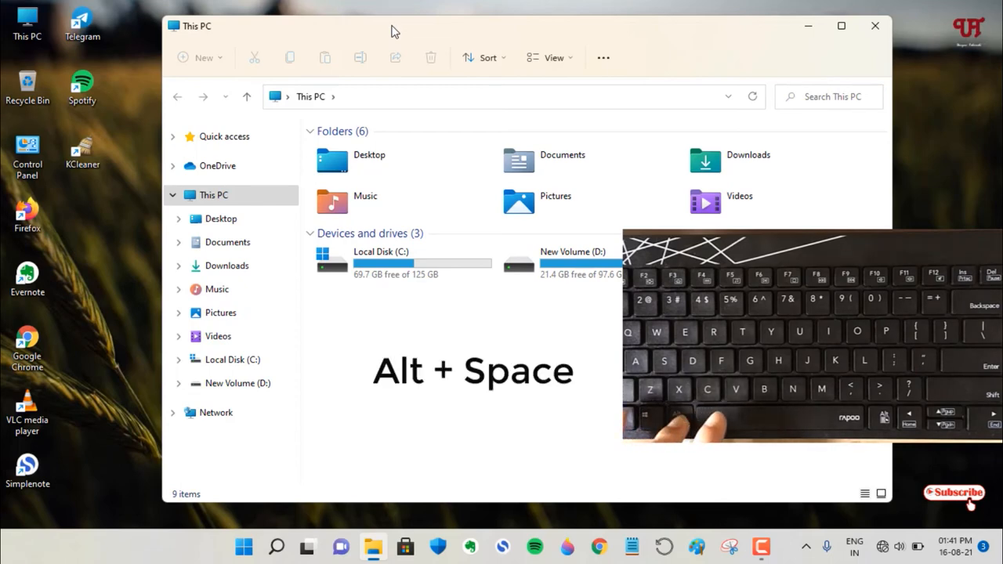
- Show the window's system menu with Alt+Space, highlighting the Move command
key("alt+space")
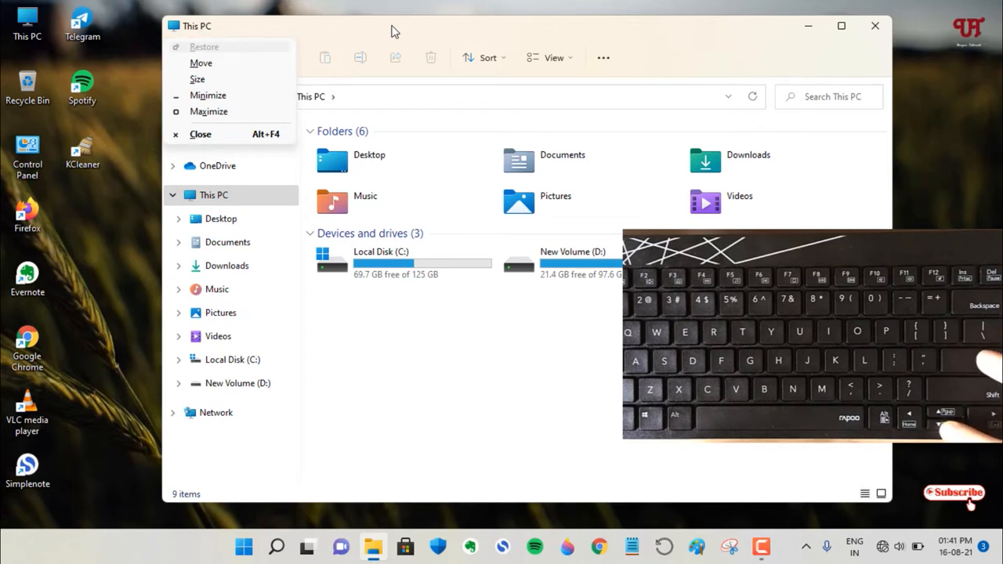
key("Down")
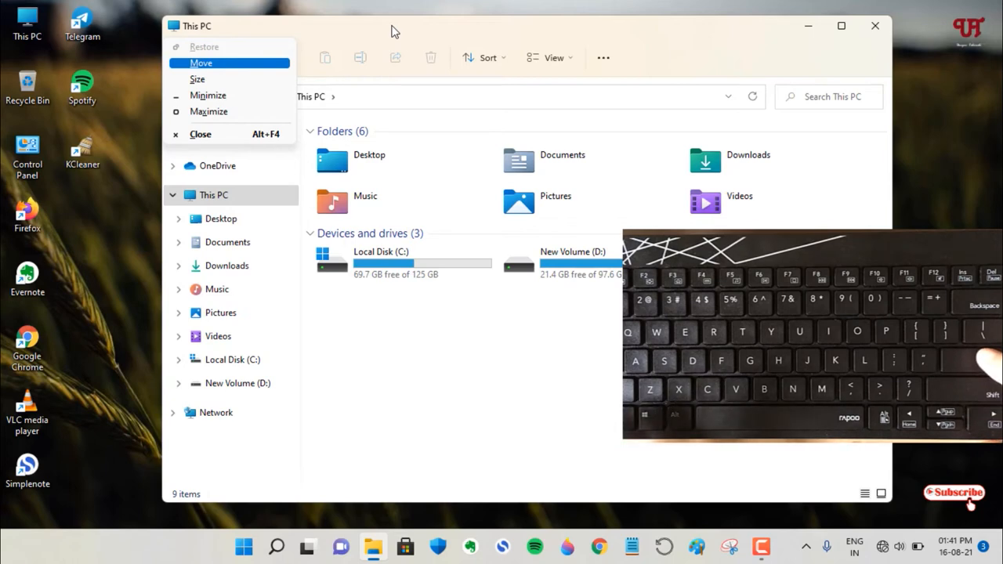
key("Escape")
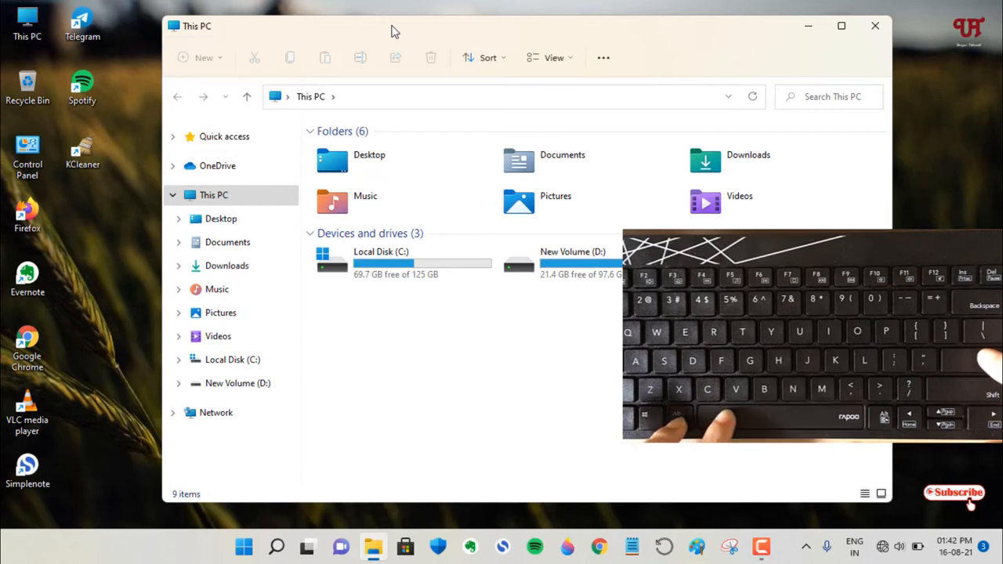
key("alt+space")
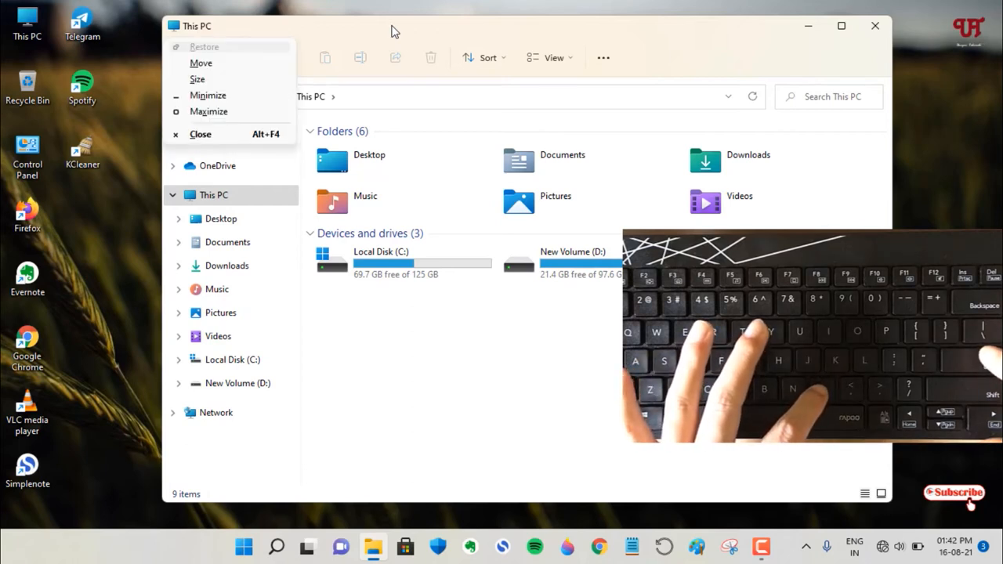
- Choose Move to enter keyboard move mode, then click the title bar to drop it
key("m")
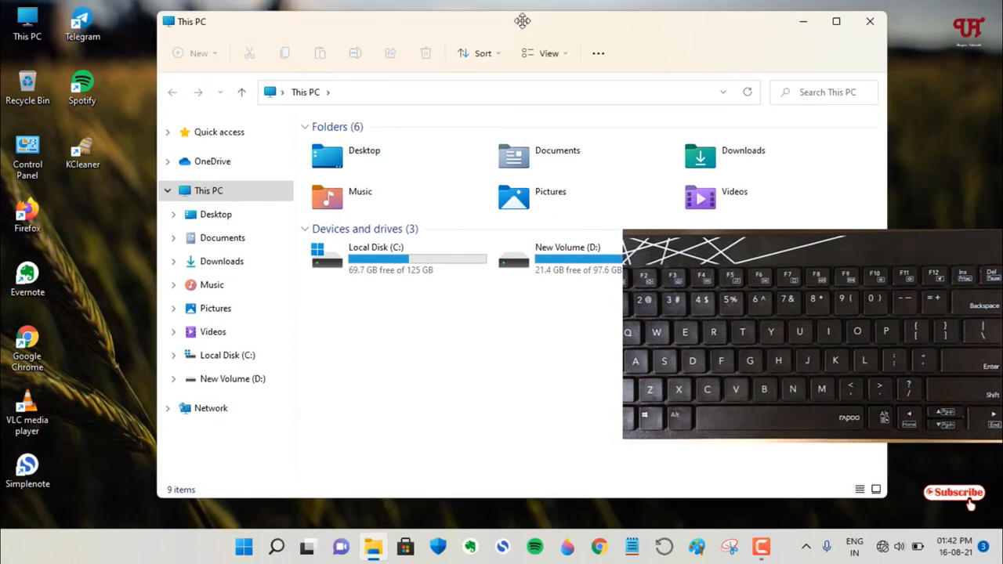
left_click(522, 21)
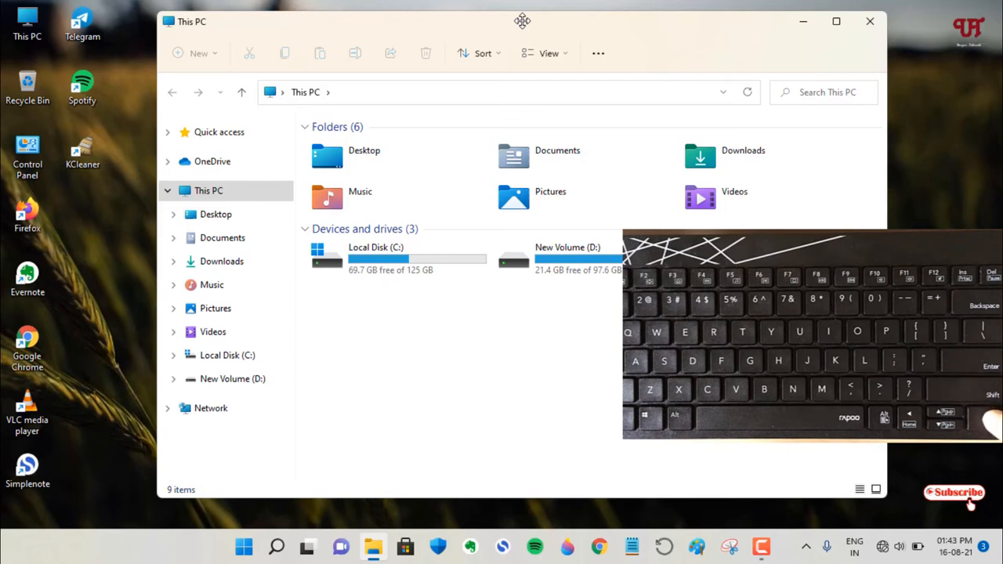
- Nudge the window right, left, up and down with the arrow keys, then confirm its lower position
key("Right")
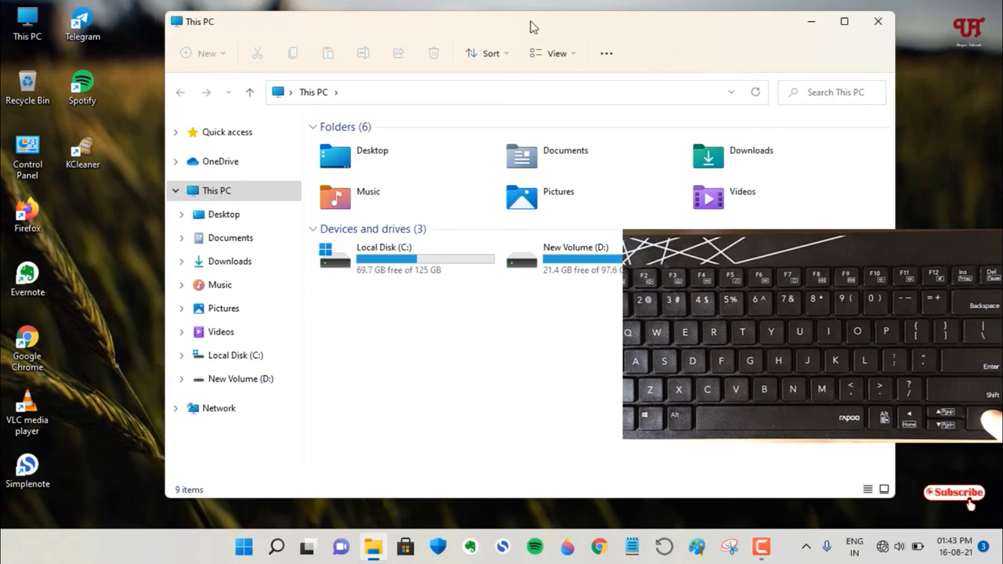
key("Right")
key("Right")
key("Right")
key("Right")
key("Right")
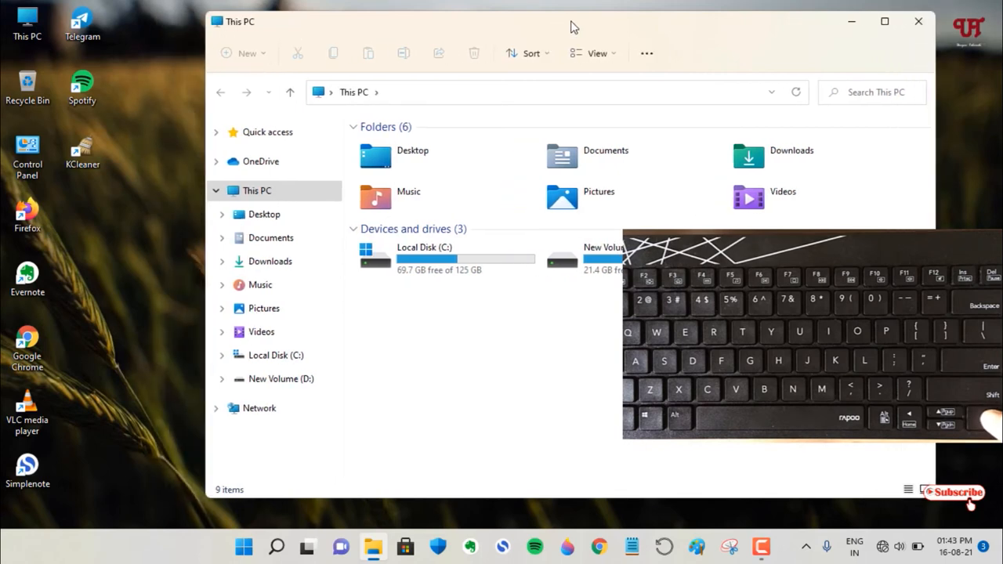
key("Right")
key("Right")
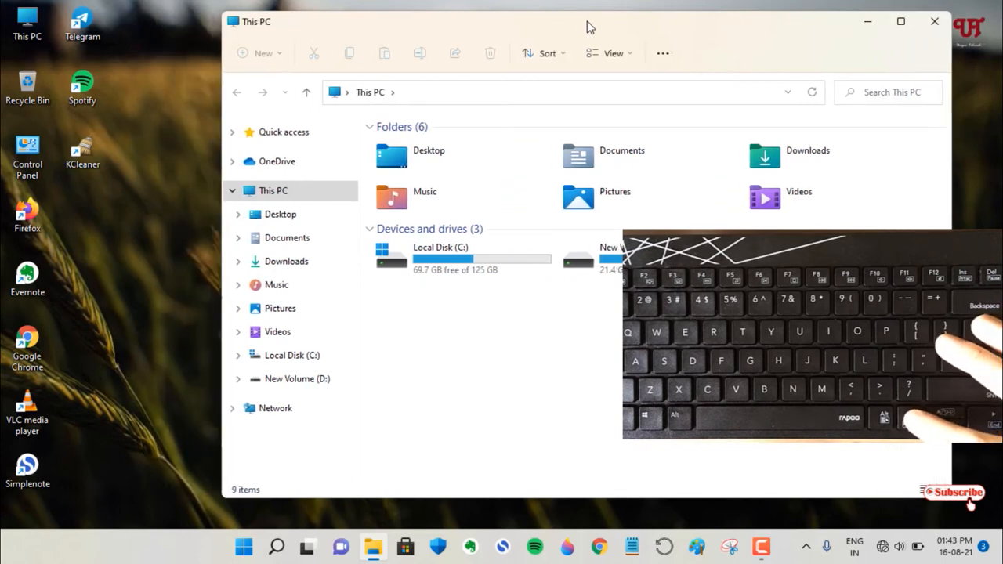
key("Left")
key("Left")
key("Left")
key("Left")
key("Left")
key("Left")
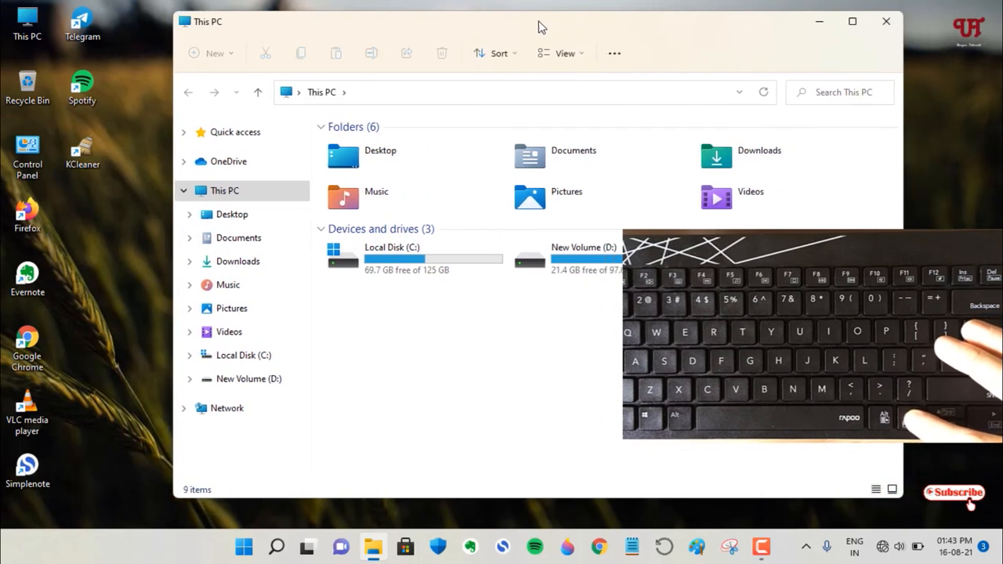
key("Left")
key("Left")
key("Left")
key("Left")
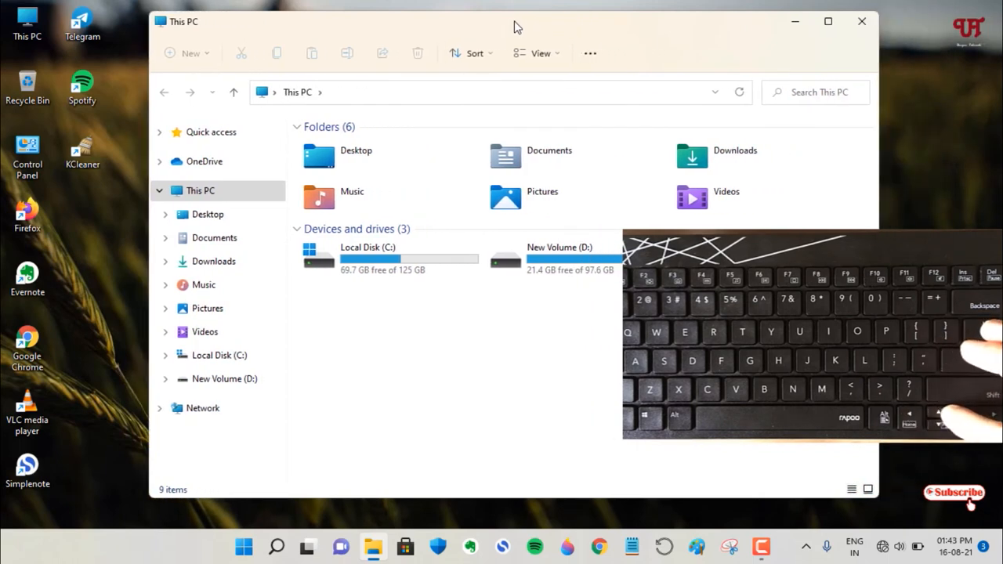
key("Up")
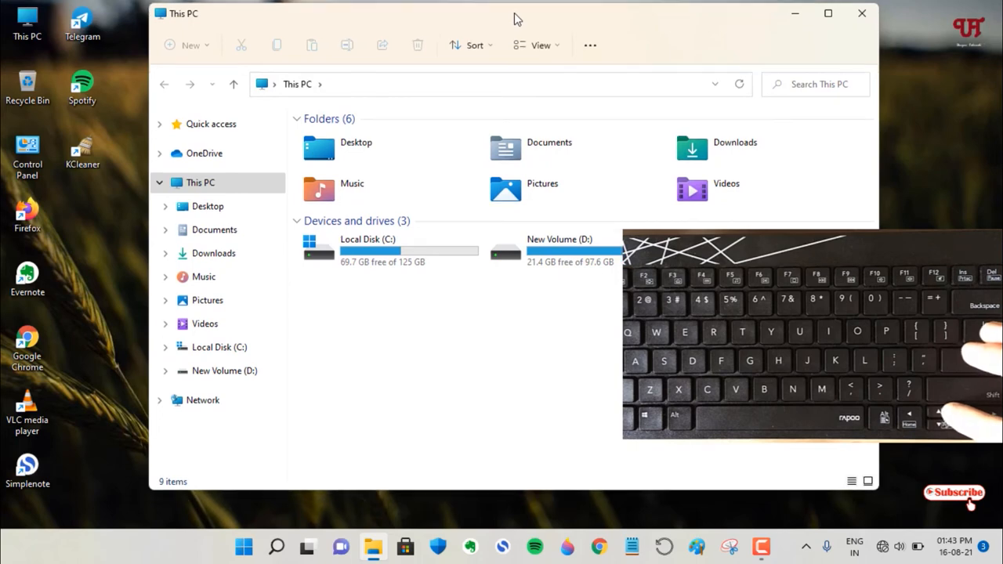
key("Up")
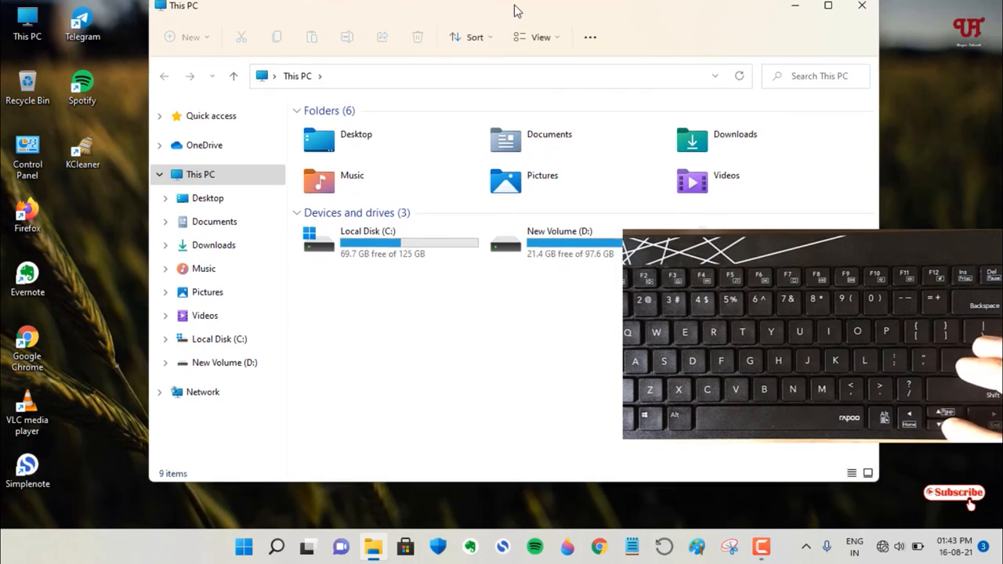
key("Down")
key("Down")
key("Down")
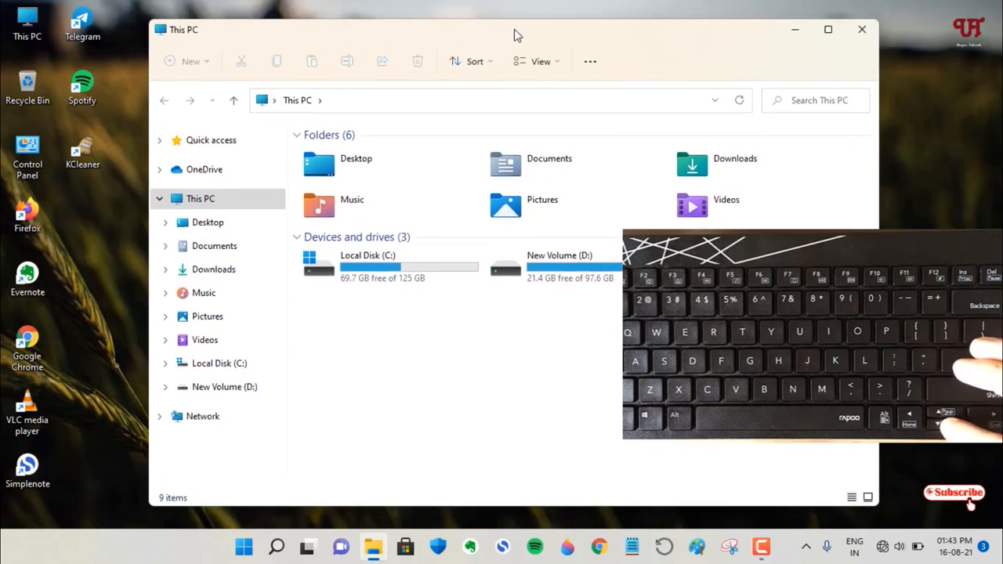
key("Down")
key("Down")
key("Down")
key("Down")
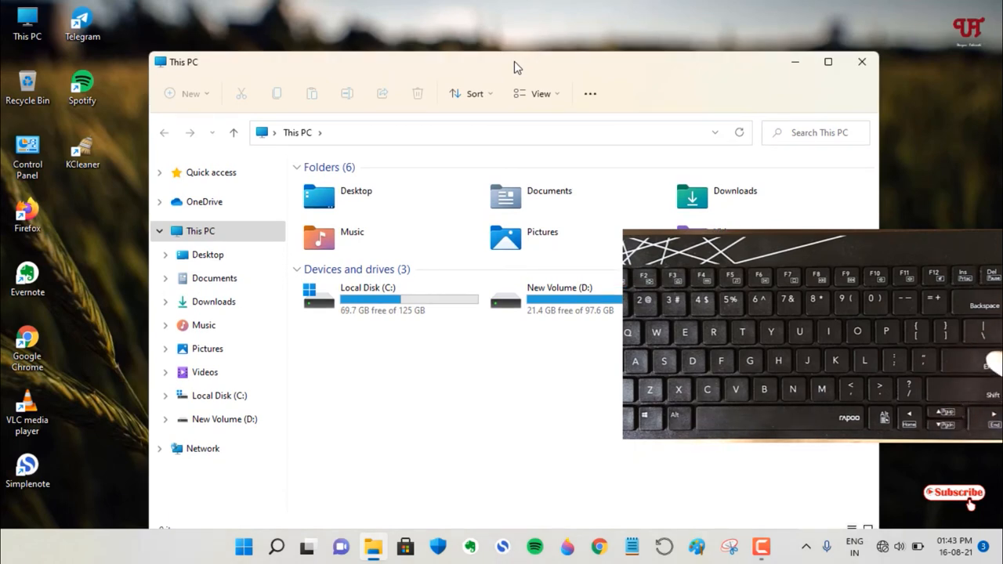
key("Return")
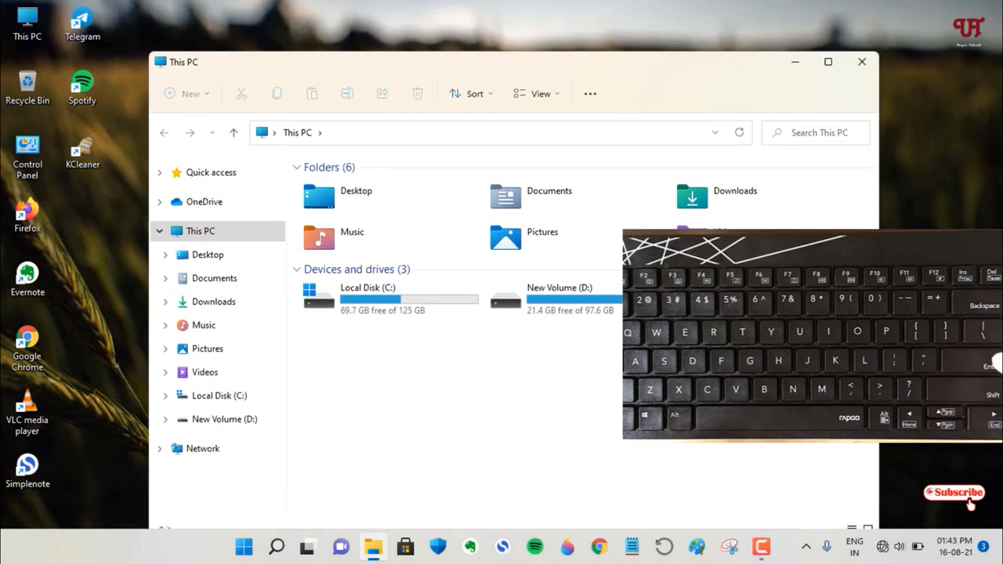